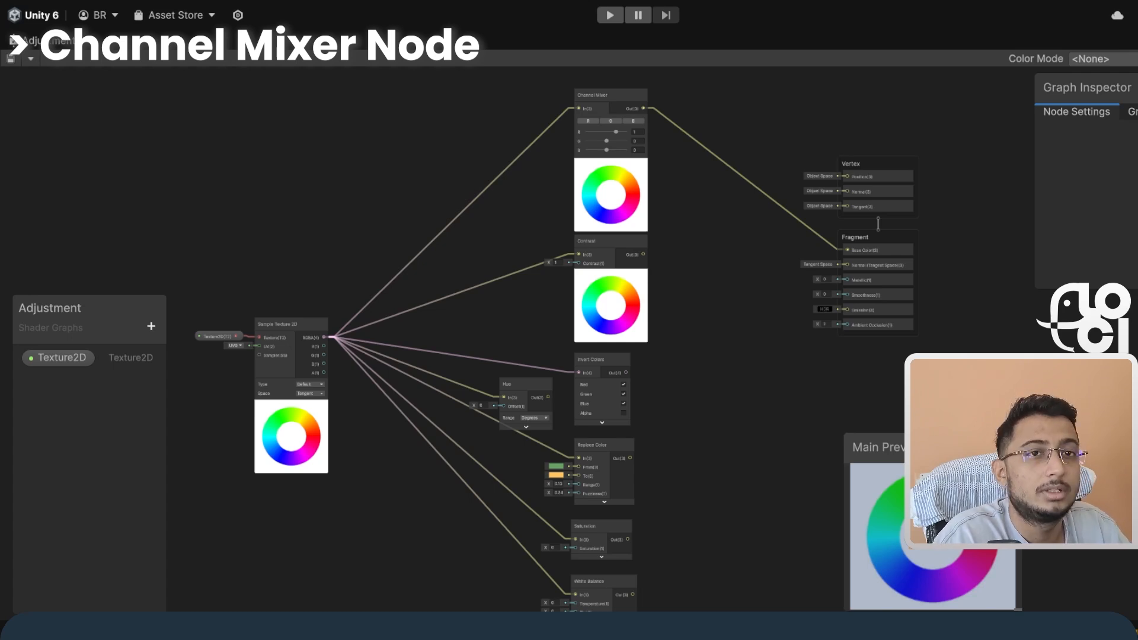
Switch to Paint and handwrite the letters R, G and B in white at the upper left of the canvas.
left_click_drag(797, 261, 860, 293)
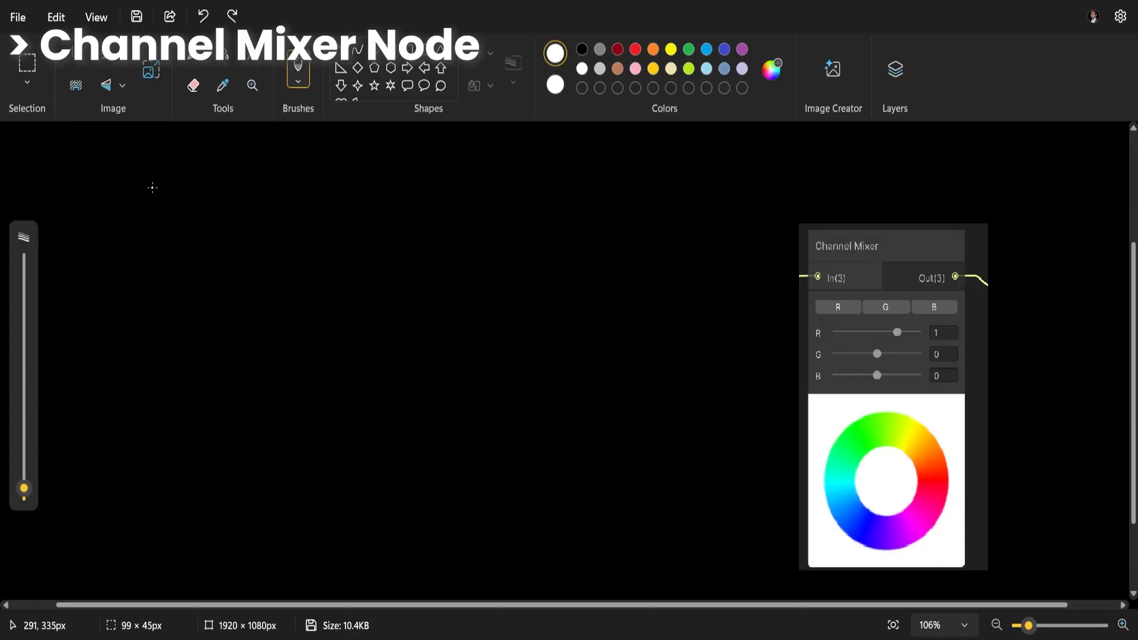
left_click_drag(173, 173, 175, 201)
left_click_drag(173, 149, 199, 200)
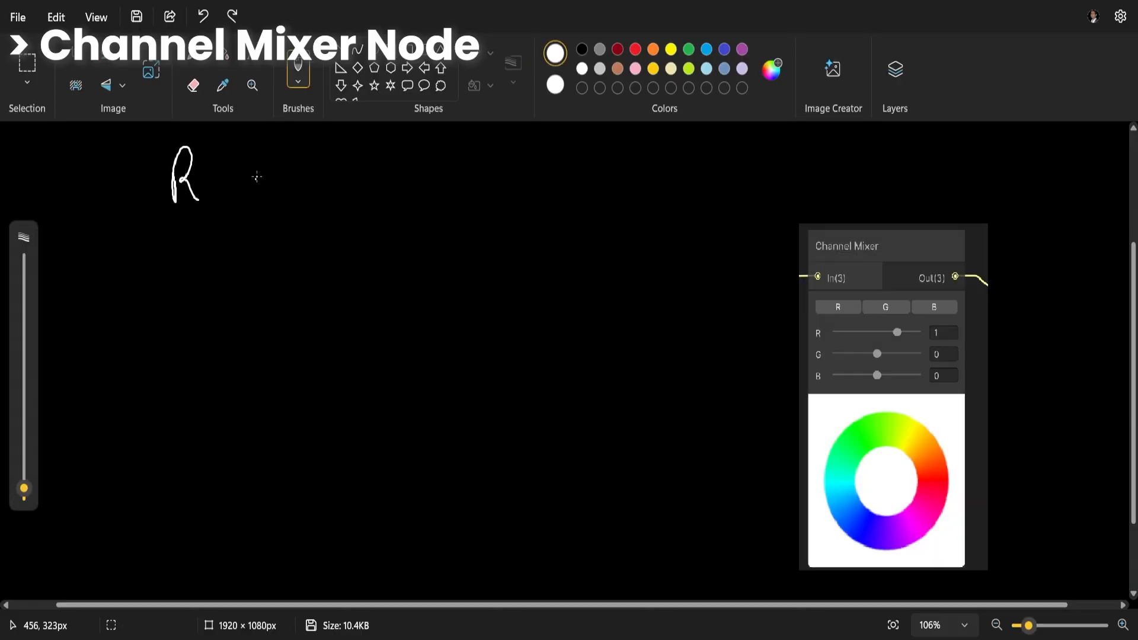
mouse_move(286, 148)
left_mouse_down()
mouse_move(278, 190)
mouse_move(295, 194)
left_mouse_up()
mouse_move(347, 153)
left_mouse_down()
mouse_move(348, 196)
mouse_move(373, 177)
mouse_move(350, 193)
left_mouse_up()
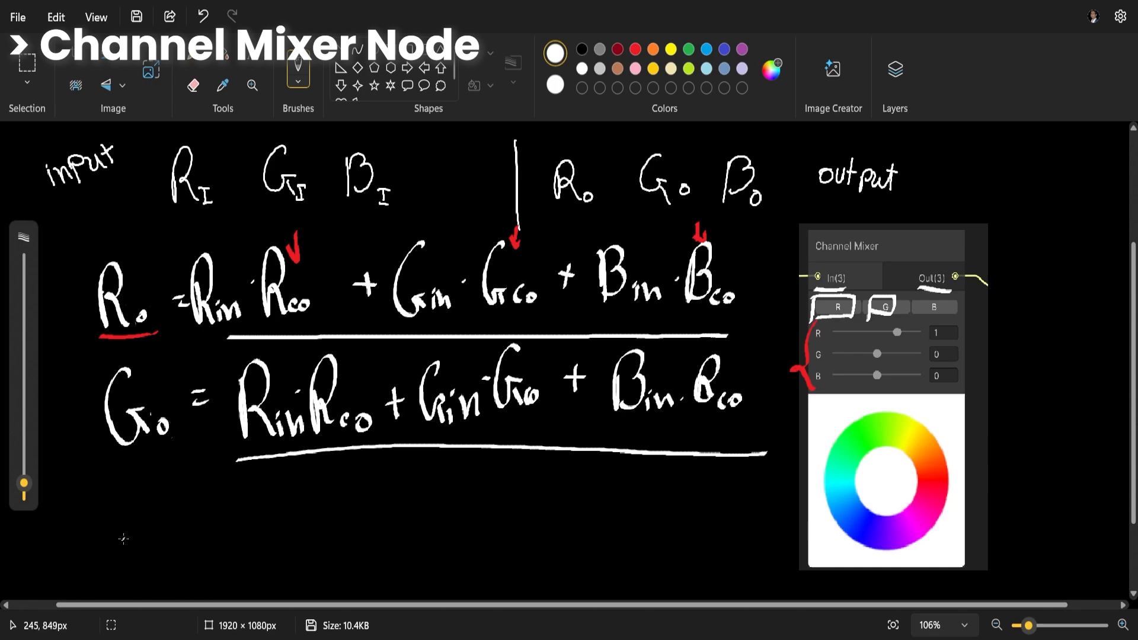
Handwrite the start of the blue output equation, Bo = Rin·Rco + Gin·Gco, below the Go equation.
left_click_drag(150, 507, 164, 558)
left_click_drag(173, 543, 175, 545)
left_click_drag(212, 521, 237, 518)
mouse_move(223, 536)
left_mouse_down()
mouse_move(243, 532)
mouse_move(271, 552)
left_mouse_up()
left_click_drag(269, 511, 303, 550)
left_click_drag(308, 536, 327, 554)
mouse_move(340, 511)
left_mouse_down()
mouse_move(358, 534)
mouse_move(373, 508)
left_mouse_up()
left_click_drag(389, 528, 390, 529)
left_click_drag(432, 497, 415, 528)
mouse_move(449, 525)
left_mouse_down()
mouse_move(468, 521)
mouse_move(461, 538)
left_mouse_up()
mouse_move(525, 491)
left_mouse_down()
mouse_move(511, 526)
mouse_move(525, 542)
left_mouse_up()
left_click_drag(543, 521, 554, 540)
Finish the blue output equation by handwriting the final term + Bin·Bco.
mouse_move(587, 493)
left_mouse_down()
mouse_move(584, 530)
mouse_move(595, 521)
mouse_move(582, 527)
left_mouse_up()
key("ctrl+z")
key("ctrl+z")
left_click_drag(582, 503, 567, 526)
key("ctrl+z")
key("ctrl+y")
left_click_drag(617, 491, 604, 536)
mouse_move(680, 514)
left_mouse_down()
mouse_move(706, 514)
mouse_move(692, 535)
left_mouse_up()
left_click_drag(704, 487, 702, 529)
left_click_drag(706, 489, 729, 542)
left_click_drag(722, 524, 735, 540)
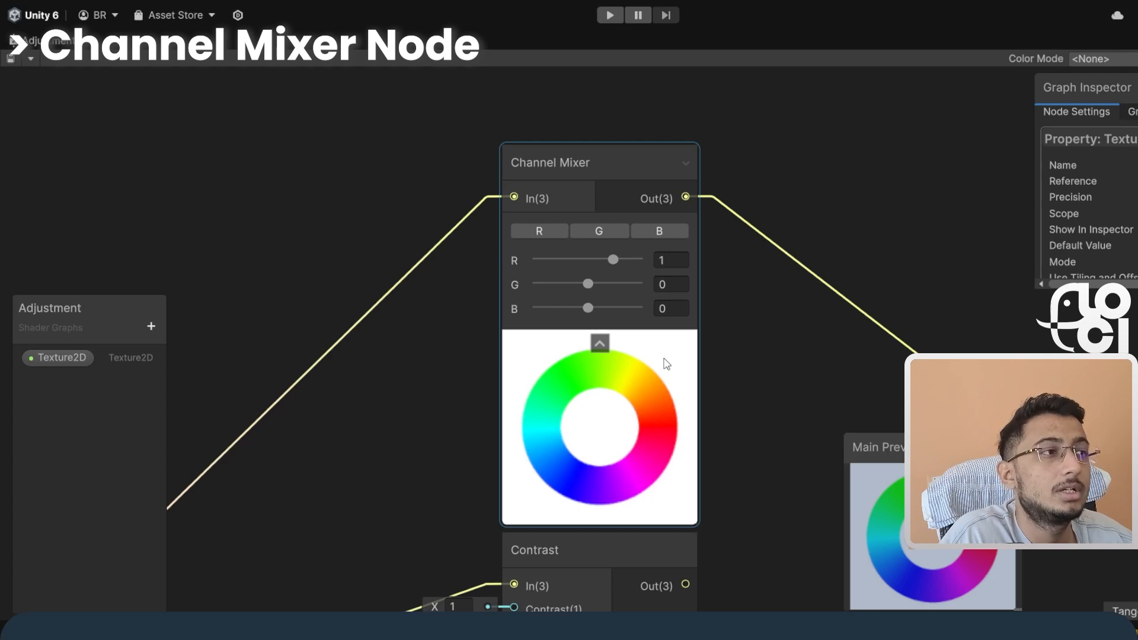
Switch to Unity and set the red contribution to the Channel Mixer node's green output to 0.5.
left_click(604, 237)
left_click(682, 258)
type("0.5")
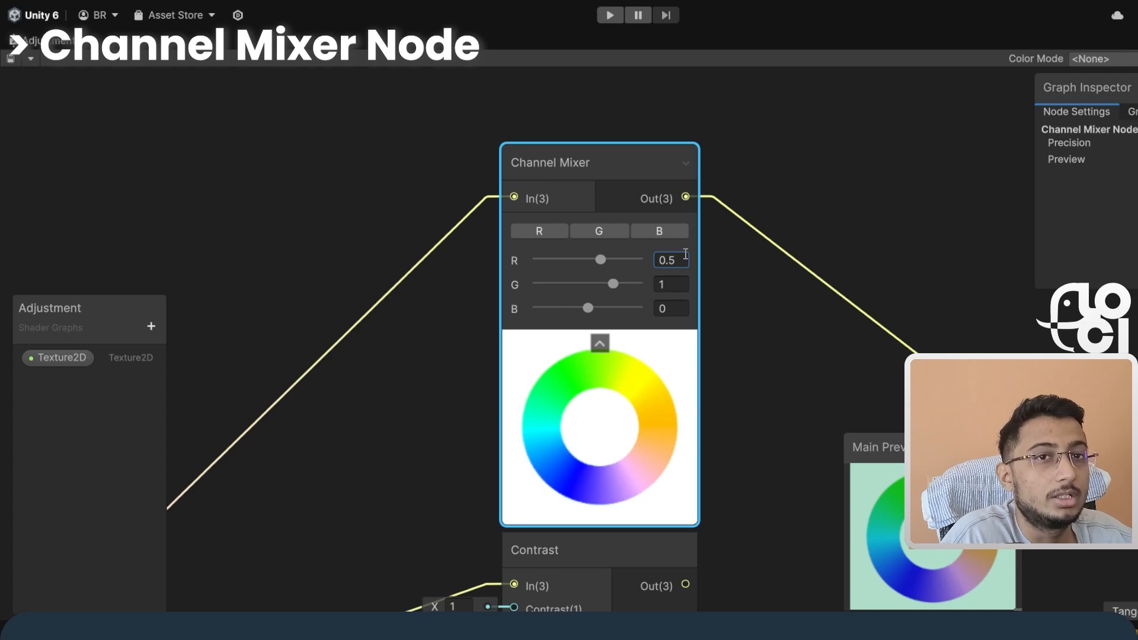
left_click(613, 234)
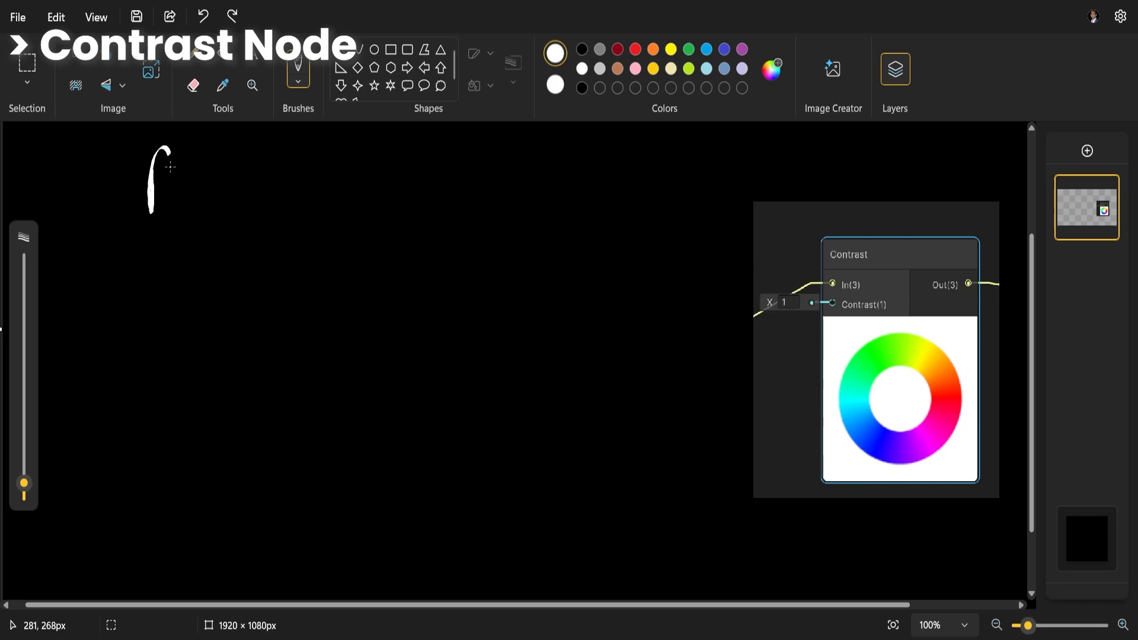
Switch to Paint and handwrite Rin Gin Bin | Ro Go Bo in white across the top of the canvas.
left_click_drag(155, 178, 209, 220)
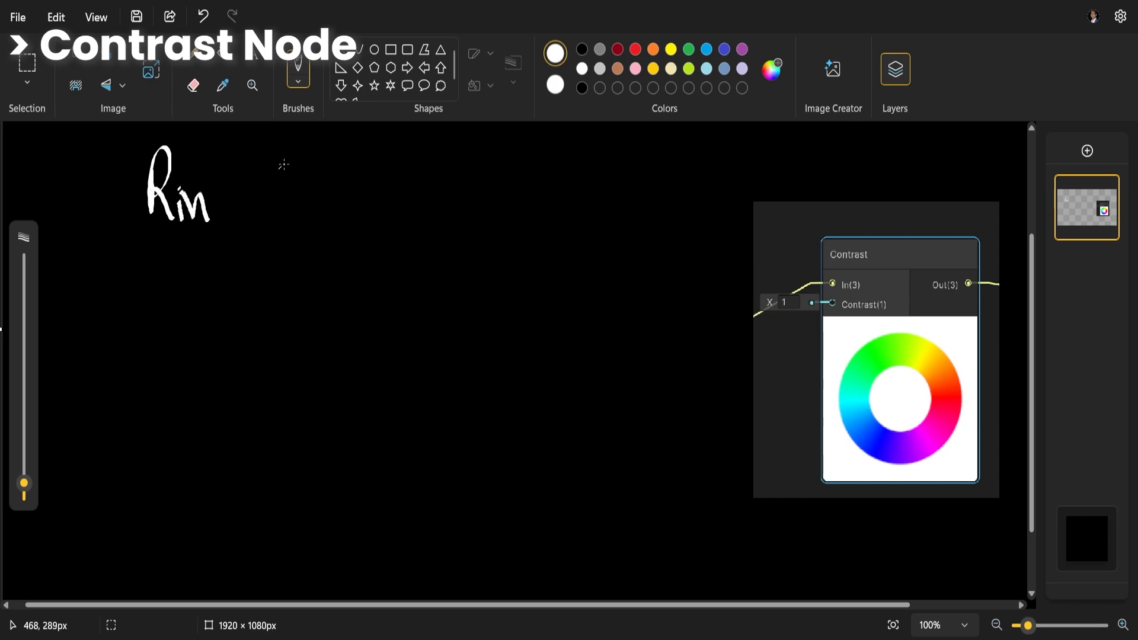
left_click_drag(283, 159, 319, 218)
left_click_drag(355, 157, 379, 208)
left_click_drag(393, 201, 419, 218)
left_click_drag(455, 134, 450, 252)
left_click_drag(501, 178, 502, 223)
left_click_drag(503, 156, 522, 221)
left_click_drag(593, 159, 614, 215)
left_click_drag(644, 155, 691, 197)
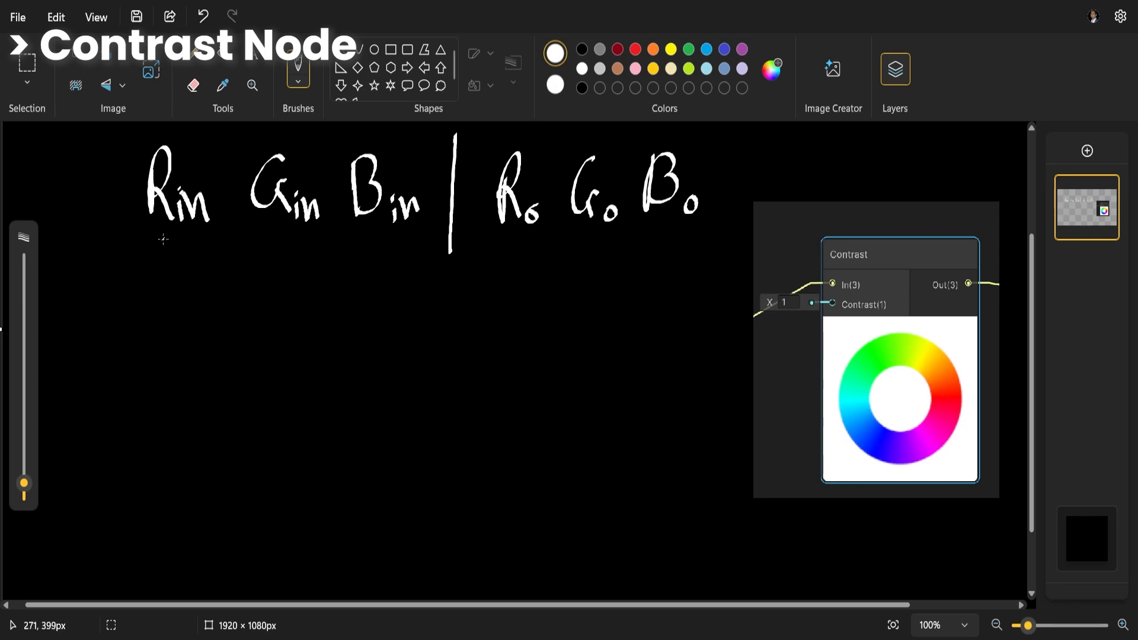
Draw arrows down from Rin and Ro and label them Cin and Co in white handwriting.
mouse_move(162, 238)
left_mouse_down()
mouse_move(163, 279)
mouse_move(171, 262)
left_mouse_up()
mouse_move(160, 300)
left_mouse_down()
mouse_move(178, 325)
mouse_move(224, 347)
left_mouse_up()
left_click_drag(545, 267, 537, 312)
left_click_drag(551, 313, 552, 313)
left_click_drag(524, 242, 525, 268)
Handwrite the contrast formula Co = (Cin − 0.5) * Cco + 0.5 in red below the labels.
left_click(635, 50)
left_click_drag(171, 422, 172, 458)
left_click_drag(264, 416, 272, 451)
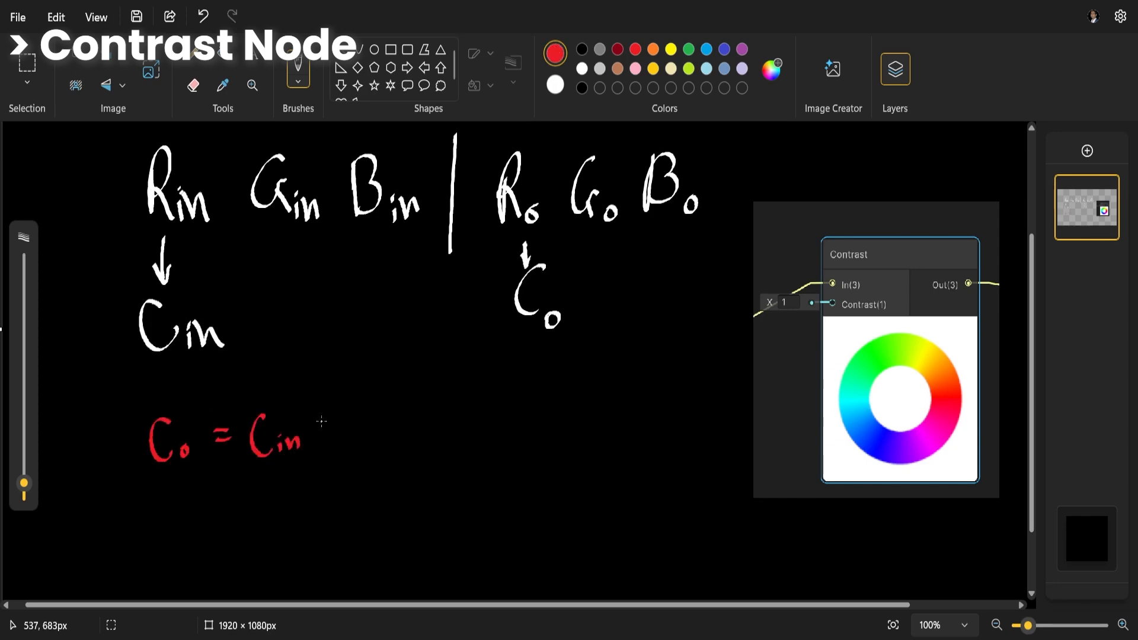
mouse_move(434, 422)
left_mouse_down()
mouse_move(444, 434)
mouse_move(434, 441)
left_mouse_up()
left_click_drag(479, 417, 489, 454)
left_click_drag(561, 430, 580, 428)
left_click_drag(659, 416, 631, 442)
left_click_drag(248, 380, 269, 476)
left_click_drag(407, 385, 384, 457)
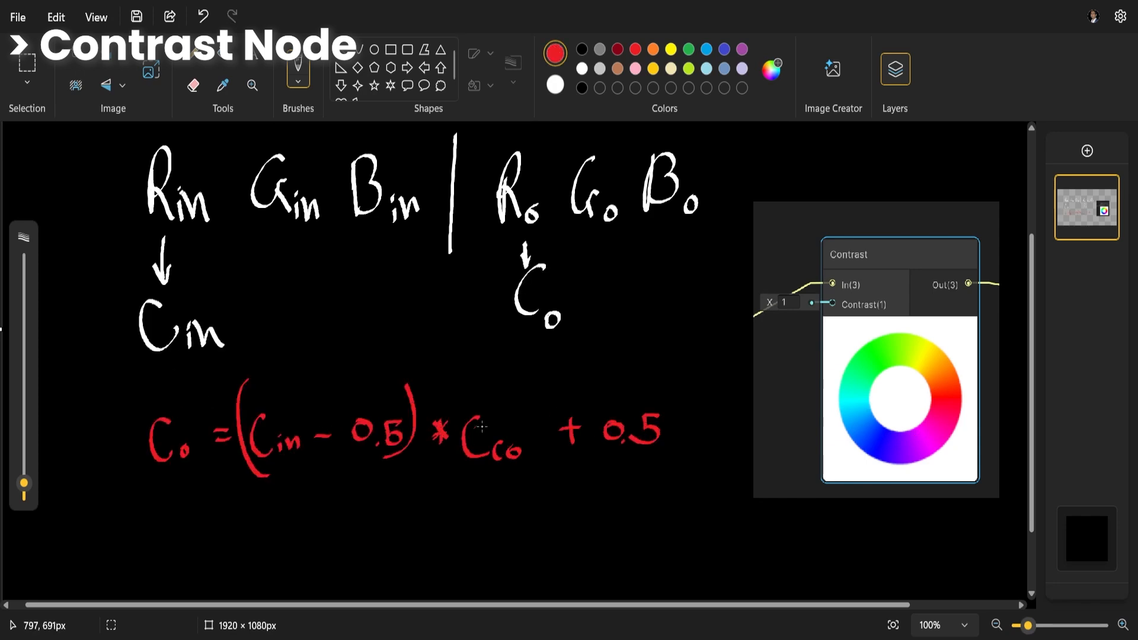
Enclose the product (Cin − 0.5) * Cco of the red formula in curly braces.
left_click_drag(526, 388, 503, 483)
mouse_move(247, 367)
left_mouse_down()
mouse_move(229, 459)
mouse_move(243, 490)
left_mouse_up()
key("ctrl+z")
key("ctrl+z")
key("ctrl+z")
key("ctrl+y")
left_click_drag(534, 397, 519, 474)
left_click_drag(240, 367, 243, 489)
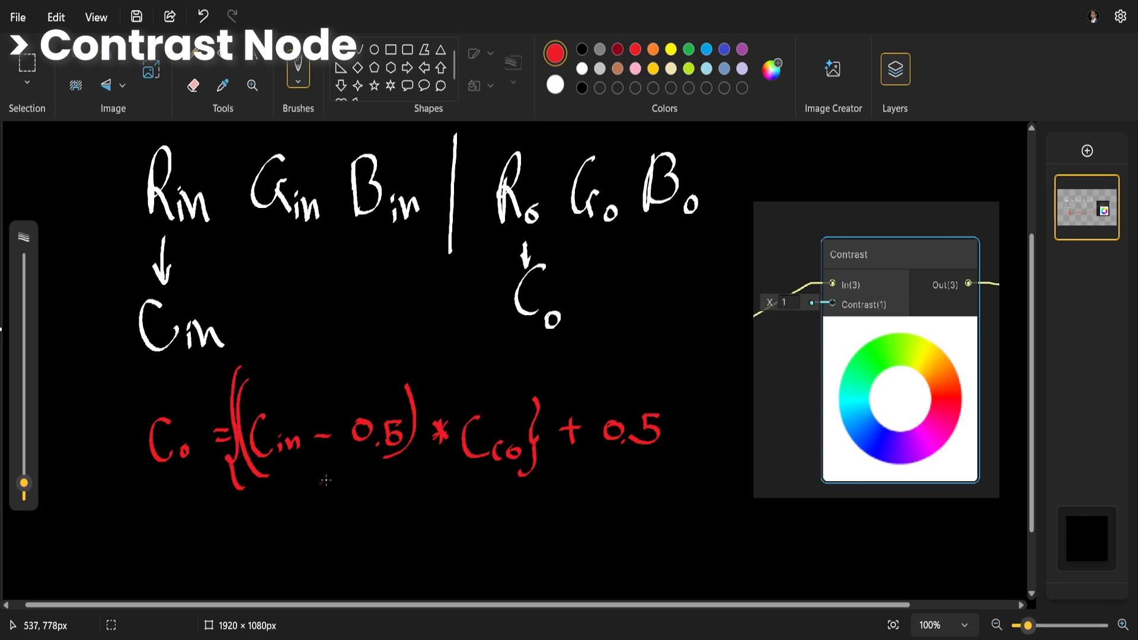
Paint over the asterisk in the contrast formula in black and replace it with a red multiplication dot.
left_click(582, 49)
left_click_drag(446, 422, 437, 441)
left_click(636, 49)
left_click(436, 430)
Underline Cin, the subtracted 0.5 and the node's contrast input in white, and draw arrows to Cco and the added 0.5.
left_click(582, 68)
left_click_drag(358, 463, 392, 461)
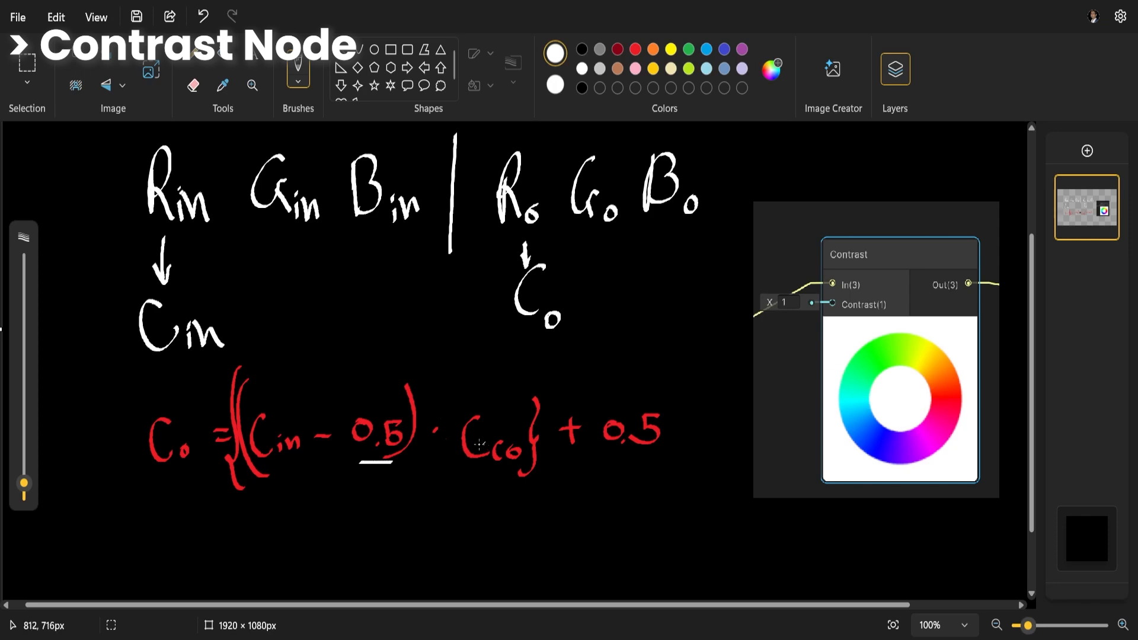
left_click_drag(468, 382, 479, 406)
left_click_drag(768, 316, 809, 317)
left_click_drag(597, 365, 611, 399)
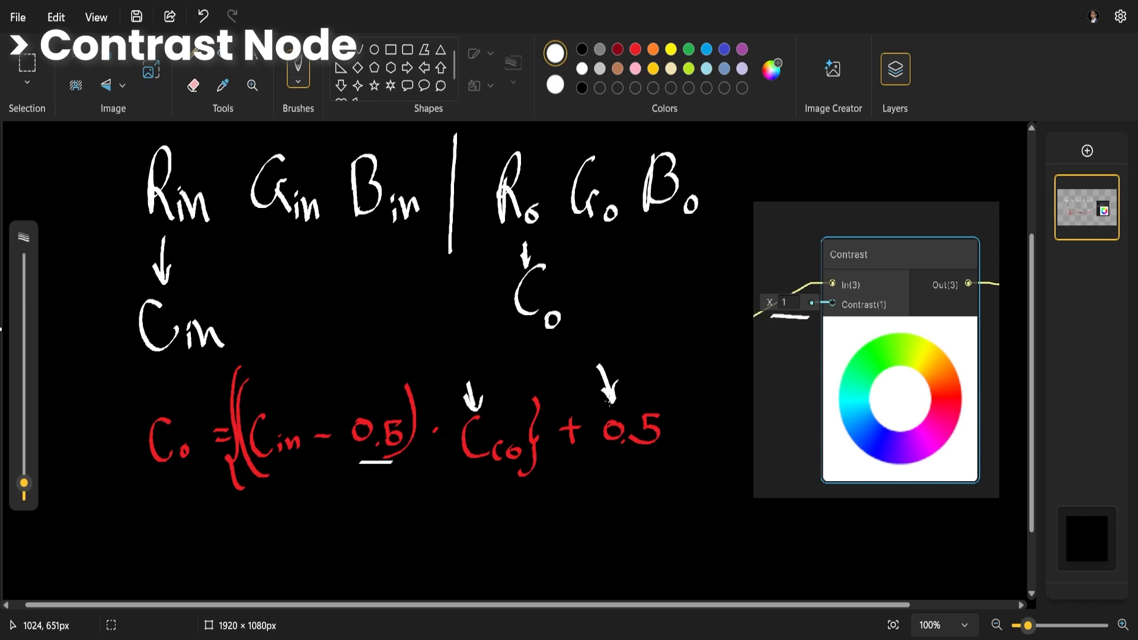
left_click_drag(259, 468, 288, 462)
Handwrite the example inputs Cin = 0.4 and Cin = 0.6 below the formula, with a slanted divider line beside them.
mouse_move(173, 501)
left_mouse_down()
mouse_move(169, 524)
mouse_move(167, 502)
mouse_move(208, 509)
mouse_move(207, 533)
mouse_move(175, 556)
mouse_move(204, 571)
left_mouse_up()
left_click(183, 527)
left_click(188, 576)
left_click_drag(300, 476, 247, 589)
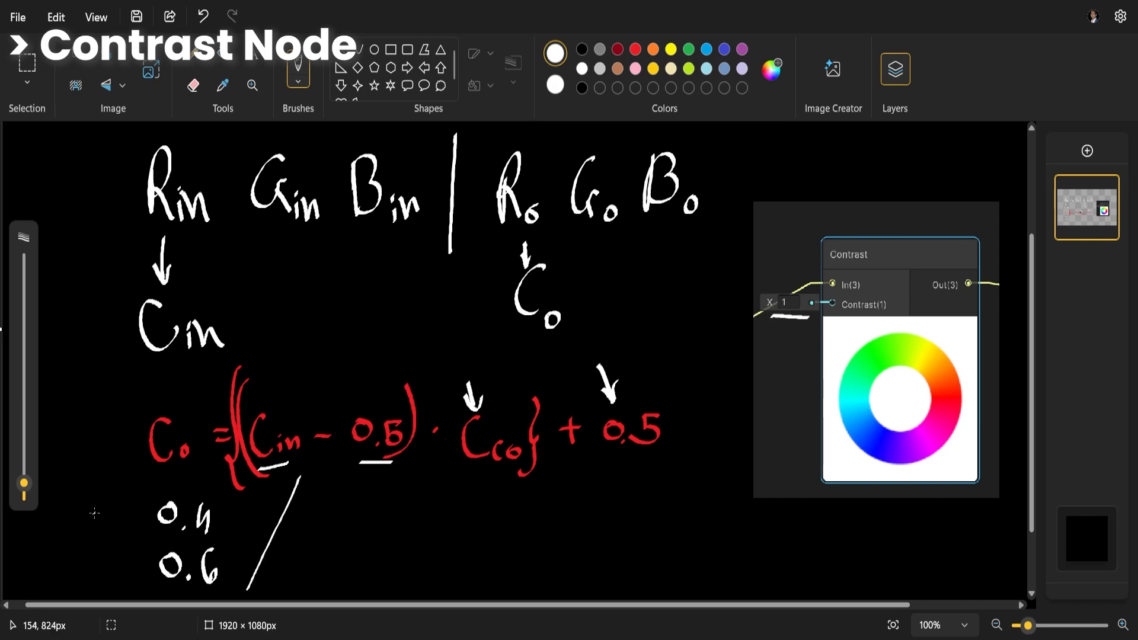
left_click_drag(96, 502, 97, 525)
left_click_drag(102, 520, 122, 532)
left_click_drag(99, 563, 105, 586)
Start the first worked example by handwriting Co = (0.4 − 0.5) beside the divider line.
left_click_drag(348, 483, 349, 511)
left_click_drag(455, 493, 456, 495)
left_click_drag(529, 493, 551, 509)
left_click_drag(567, 474, 566, 513)
left_click_drag(456, 475, 465, 527)
left_click(594, 488)
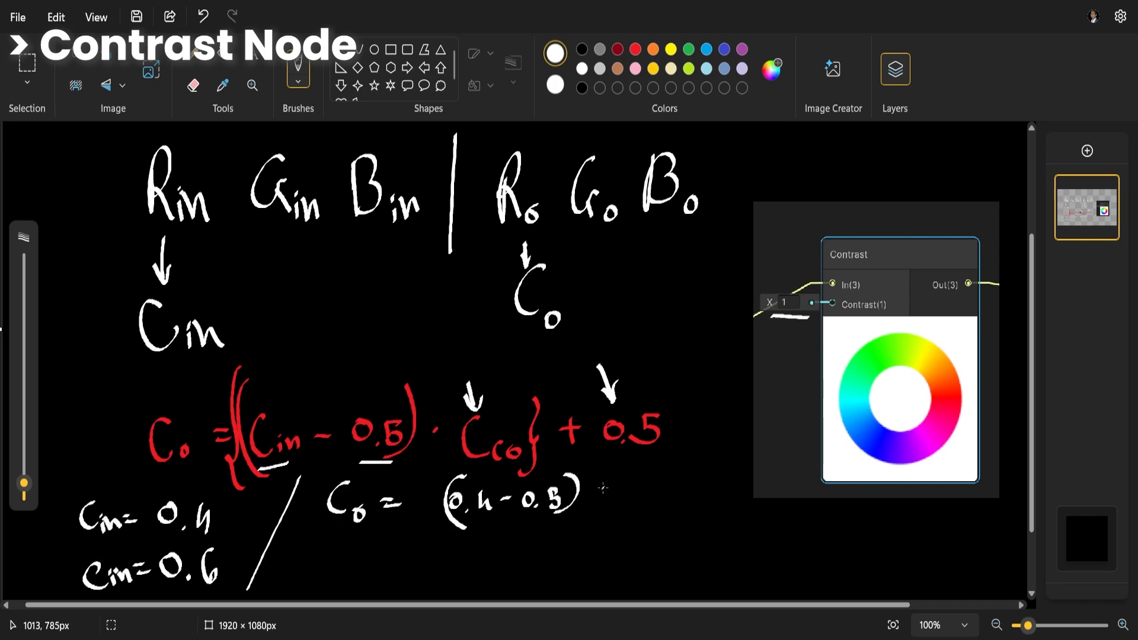
Complete the first worked example with · 2 + 0.5 and write its result = 0.3 underneath.
left_click_drag(619, 483, 619, 485)
left_click(628, 501)
left_click_drag(649, 483, 639, 501)
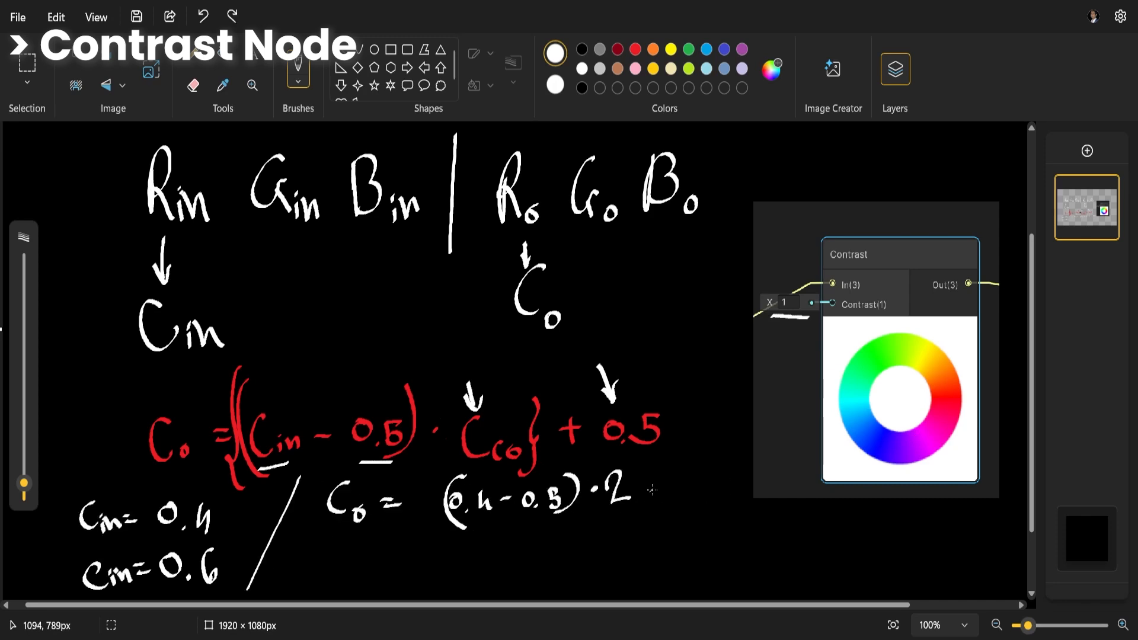
left_click_drag(654, 475, 652, 495)
left_click_drag(646, 485, 661, 484)
left_click_drag(675, 481, 674, 483)
left_click_drag(708, 477, 699, 495)
left_click_drag(401, 543, 415, 543)
mouse_move(403, 550)
left_mouse_down()
mouse_move(467, 544)
mouse_move(455, 537)
left_mouse_up()
left_click_drag(488, 533, 490, 551)
Handwrite the second worked example Co = (0.6 − 0.5) · 2 + 0.5 = 0.7 below the first.
left_click_drag(352, 570, 354, 588)
left_click_drag(434, 565, 435, 592)
left_click_drag(560, 558, 554, 587)
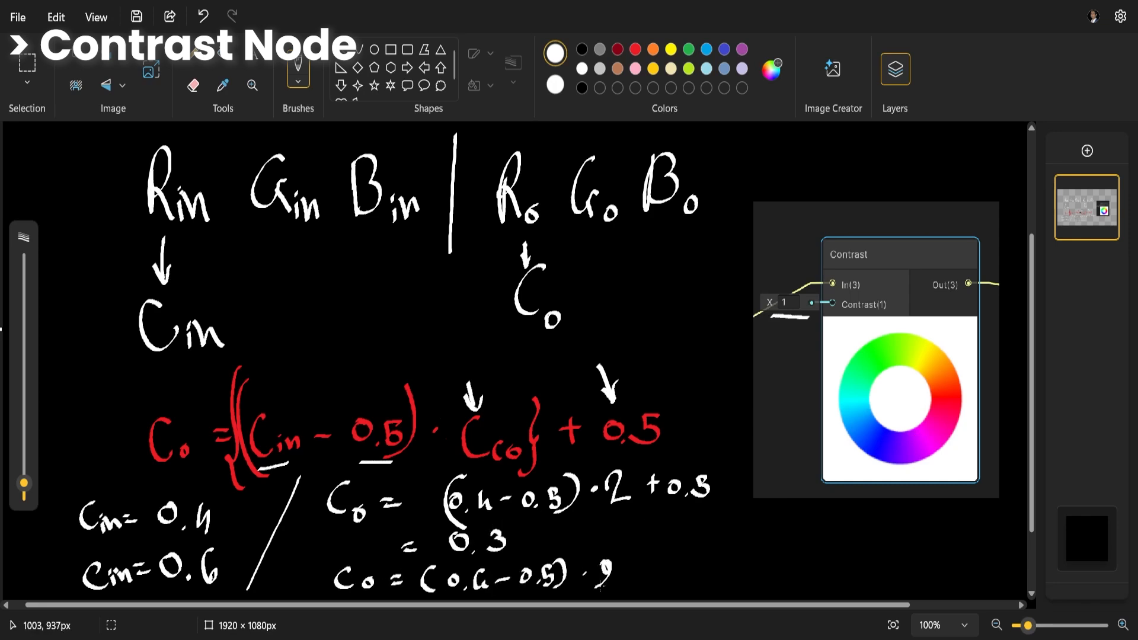
left_click_drag(639, 570, 653, 570)
left_click_drag(794, 557, 800, 575)
Mark the inputs and the results 0.3 and 0.7 of the two worked examples in white.
left_click_drag(453, 555, 505, 551)
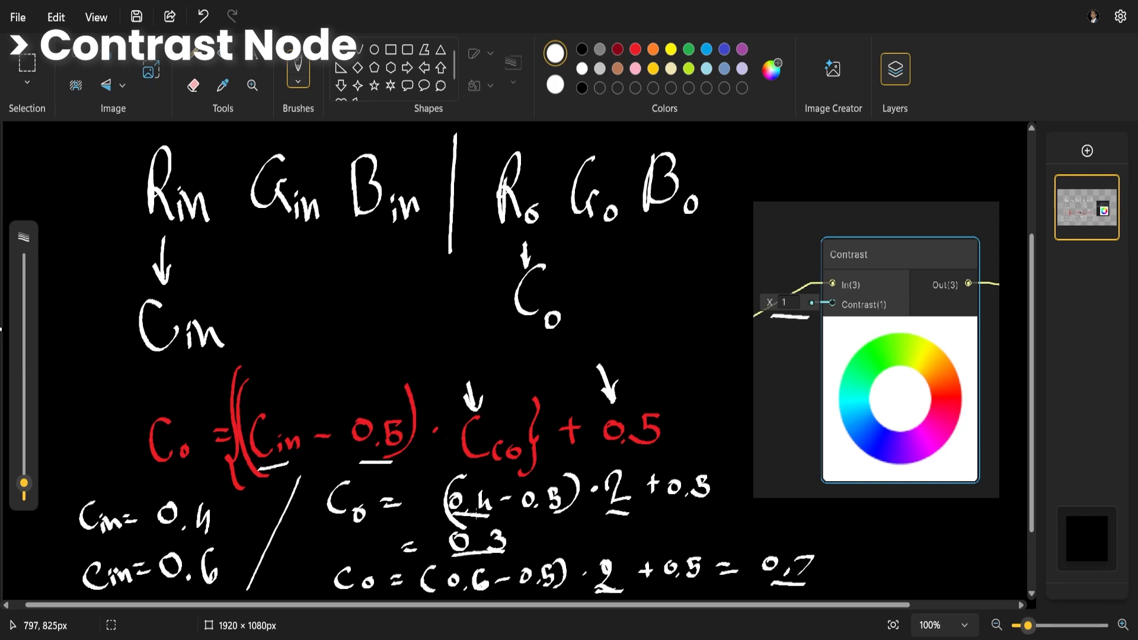
mouse_move(477, 514)
left_mouse_down()
mouse_move(499, 510)
mouse_move(495, 488)
mouse_move(444, 497)
mouse_move(489, 533)
mouse_move(477, 593)
mouse_move(466, 561)
mouse_move(445, 567)
left_mouse_up()
left_click_drag(820, 577, 837, 575)
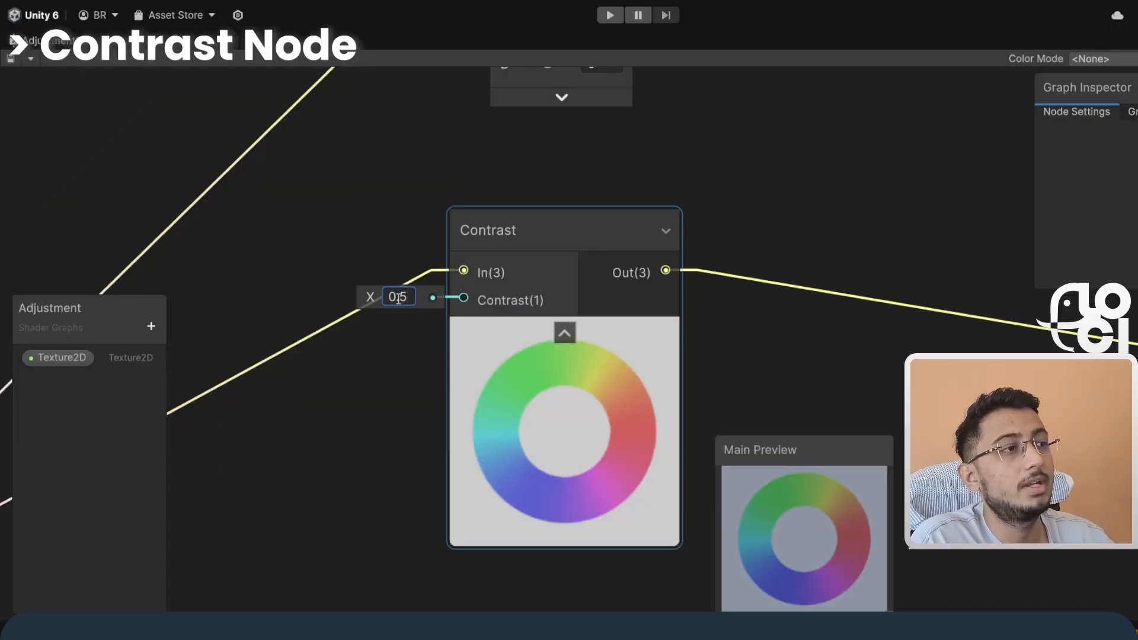
Switch to Unity, lower the Contrast node's contrast value, and raise the Hue node's offset to about 148 degrees.
left_click_drag(370, 298, 149, 326)
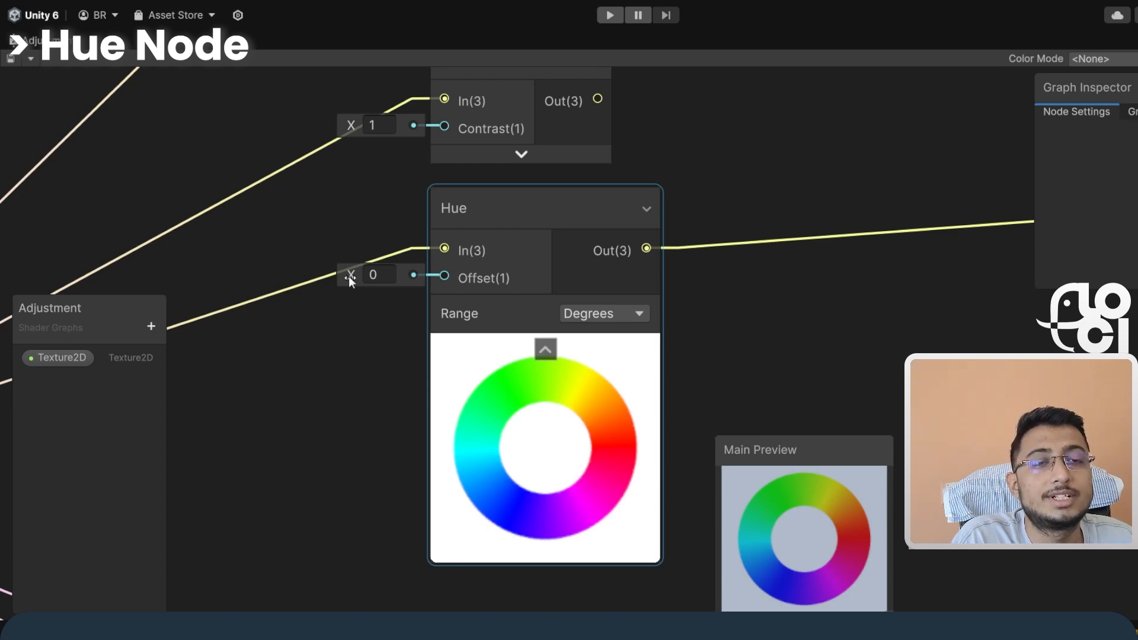
left_click_drag(349, 276, 451, 276)
left_click_drag(93, 561, 496, 575)
Switch to Paint and handwrite the hue equation in white beside the Hue node picture.
mouse_move(95, 282)
left_mouse_down()
mouse_move(99, 341)
mouse_move(116, 335)
left_mouse_up()
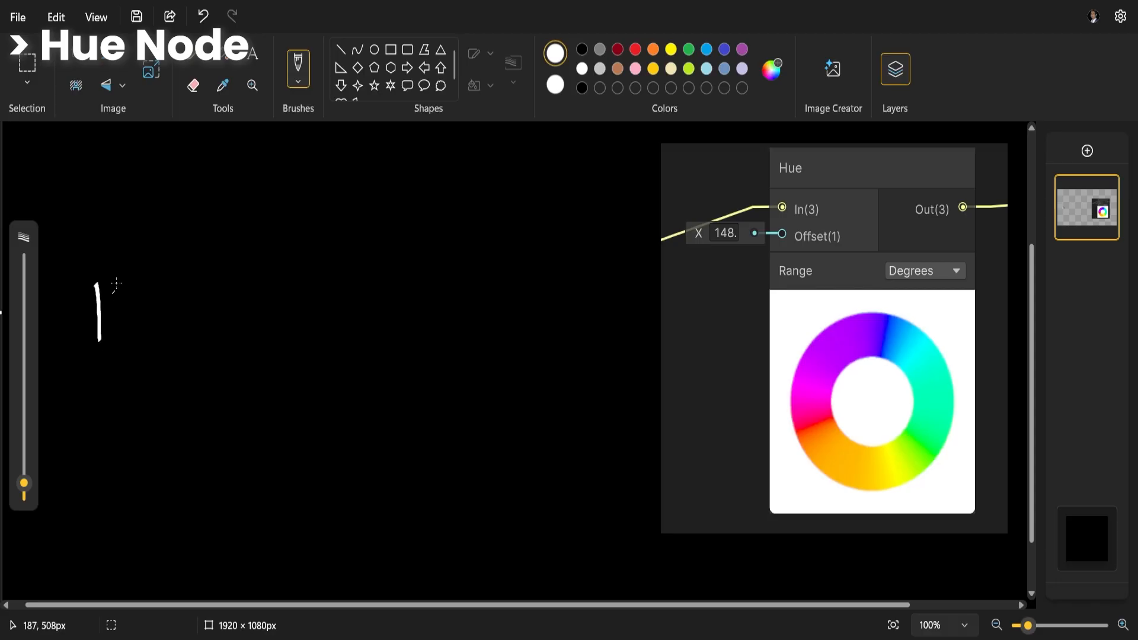
mouse_move(96, 315)
left_mouse_down()
mouse_move(131, 305)
mouse_move(144, 326)
left_mouse_up()
left_click_drag(173, 299, 230, 343)
mouse_move(262, 323)
left_mouse_down()
mouse_move(262, 336)
mouse_move(312, 302)
left_mouse_up()
mouse_move(354, 264)
left_mouse_down()
mouse_move(373, 320)
mouse_move(464, 326)
left_mouse_up()
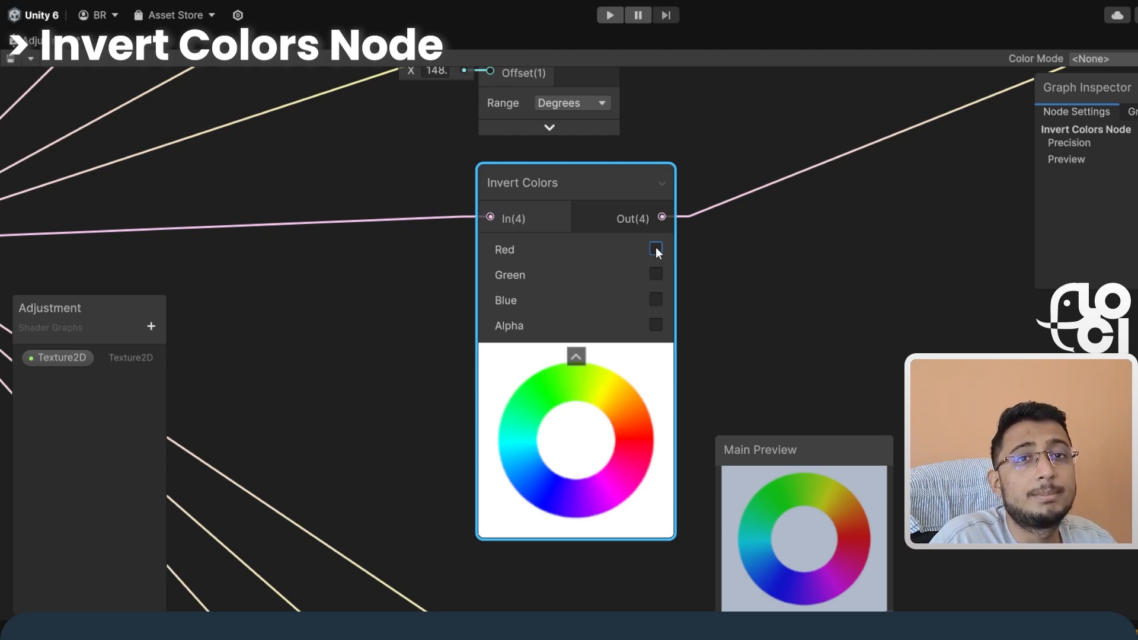
Switch to Unity and enable inversion of the red channel in the Invert Colors node.
left_click(656, 250)
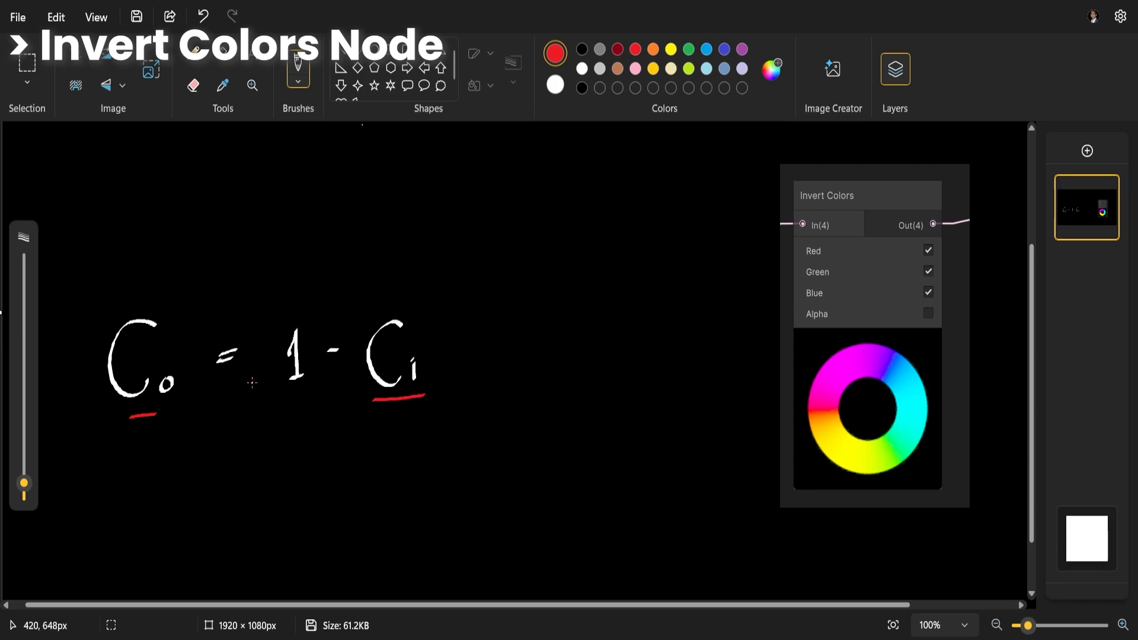
Switch to Paint, underline the 1 in Co = 1 − Ci in red, and handwrite the example 0.4 ⇒ 0.6 below it.
left_click_drag(282, 396, 306, 393)
mouse_move(161, 453)
left_mouse_down()
mouse_move(204, 461)
mouse_move(215, 480)
left_mouse_up()
left_click(181, 475)
left_click_drag(233, 464, 247, 461)
left_click_drag(234, 472, 248, 469)
left_click_drag(326, 444, 358, 472)
left_click(341, 473)
left_click_drag(236, 443, 244, 477)
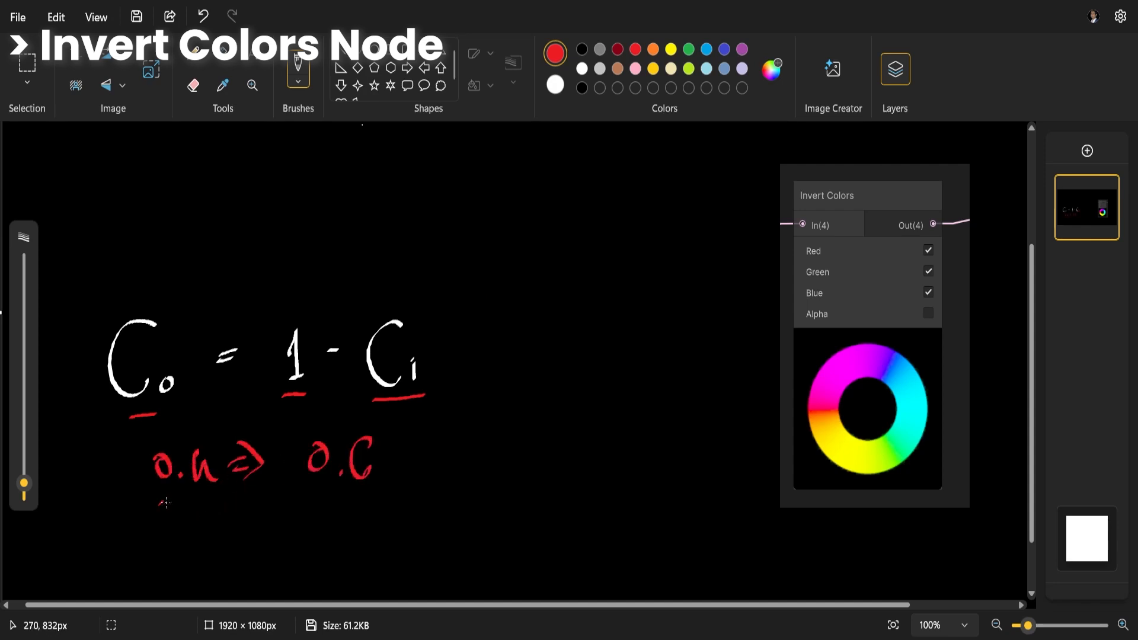
Handwrite a second red example, 0.8 ⇒ with its inverted value, below the first one.
left_click_drag(175, 502, 173, 505)
left_click(191, 531)
mouse_move(244, 501)
left_mouse_down()
mouse_move(236, 532)
mouse_move(238, 520)
left_mouse_up()
left_click_drag(259, 508, 279, 515)
left_click_drag(274, 495, 277, 532)
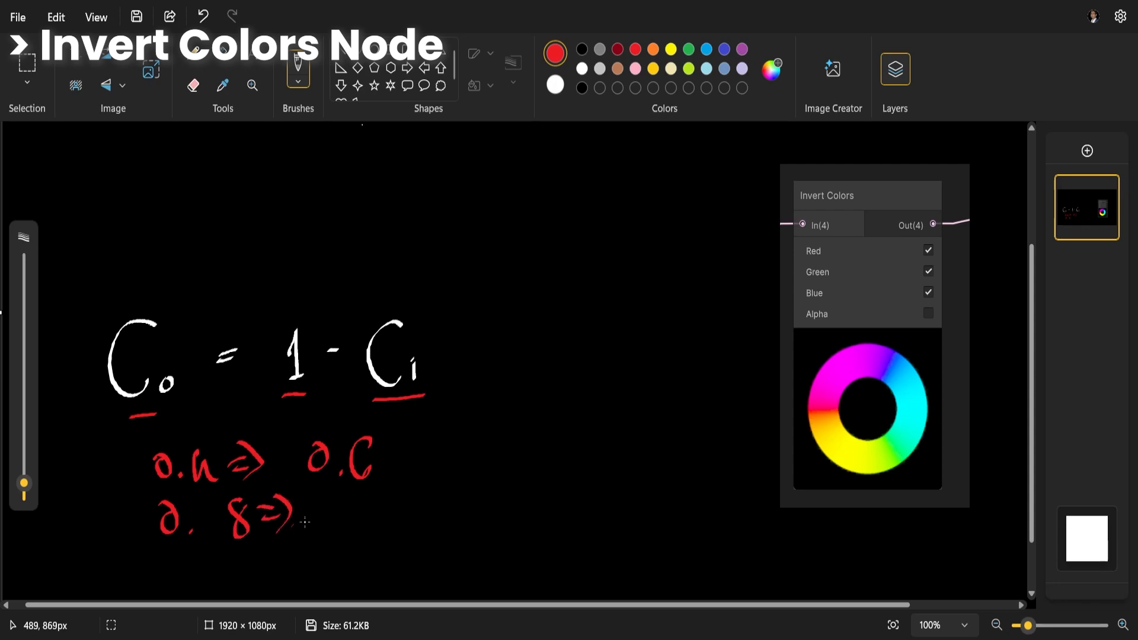
left_click_drag(347, 517, 342, 516)
mouse_move(318, 517)
left_mouse_down()
mouse_move(333, 512)
mouse_move(368, 535)
left_mouse_up()
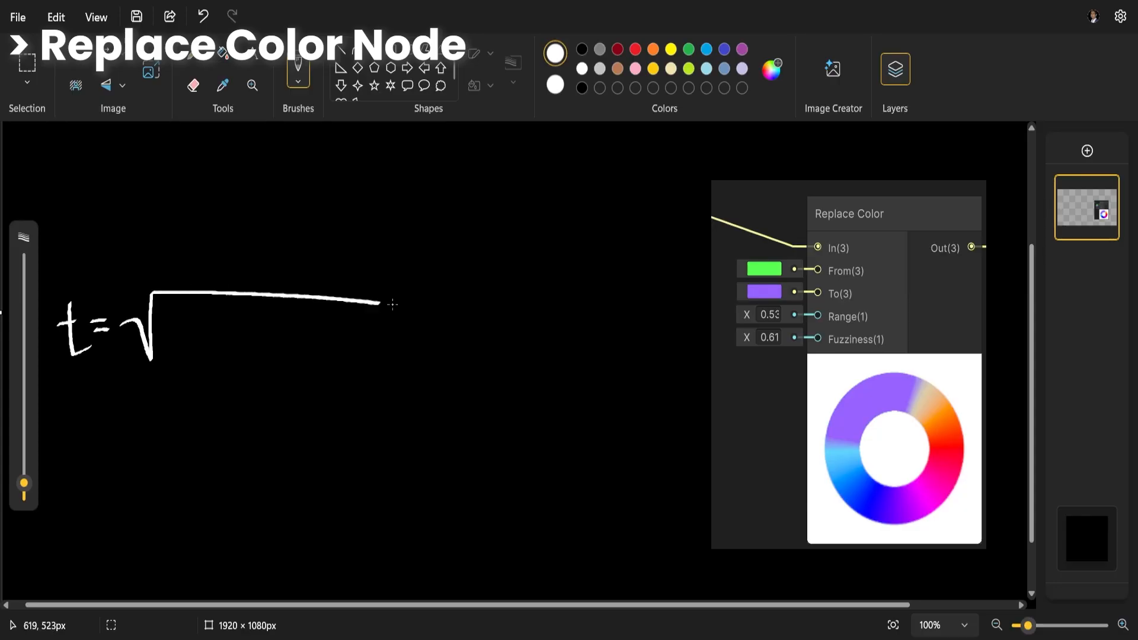
Draw a wide square root sign after t = and handwrite the term (Ri − Rt)² under it.
left_click_drag(392, 305, 578, 309)
key("ctrl+z")
mouse_move(121, 323)
left_mouse_down()
mouse_move(156, 285)
mouse_move(576, 289)
left_mouse_up()
mouse_move(160, 315)
left_mouse_down()
mouse_move(172, 354)
mouse_move(221, 323)
left_mouse_up()
mouse_move(250, 319)
left_mouse_down()
mouse_move(272, 359)
mouse_move(291, 352)
left_mouse_up()
left_click_drag(297, 301, 290, 367)
left_click_drag(149, 305, 172, 378)
Add the terms + (Gi − Gt)² + (Bi − Bt)² to the distance formula and extend the root line over them.
mouse_move(388, 310)
left_mouse_down()
mouse_move(382, 372)
mouse_move(404, 358)
left_mouse_up()
left_click_drag(466, 317, 464, 379)
left_click_drag(539, 312, 536, 367)
mouse_move(552, 323)
left_mouse_down()
mouse_move(551, 358)
mouse_move(568, 359)
left_mouse_up()
left_click_drag(577, 340, 589, 337)
left_click_drag(599, 324, 599, 359)
left_click_drag(628, 310, 622, 373)
left_click_drag(576, 289, 670, 288)
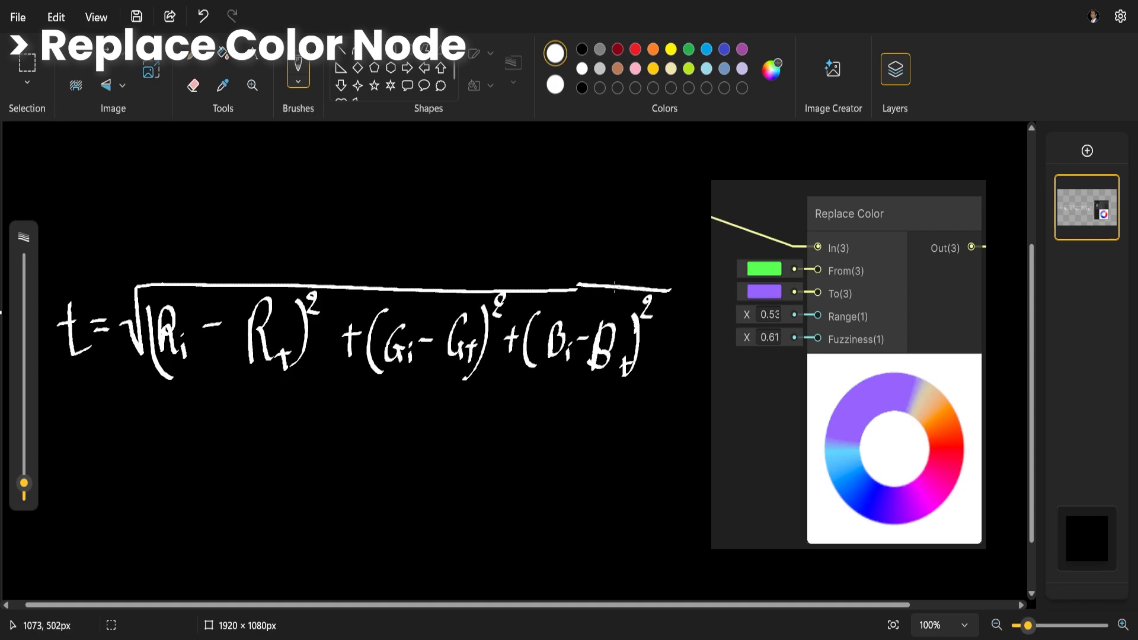
key("ctrl+z")
left_click_drag(573, 289, 677, 285)
key("ctrl+z")
key("ctrl+z")
key("ctrl+z")
key("ctrl+z")
key("ctrl+z")
key("ctrl+z")
key("ctrl+y")
key("ctrl+y")
key("ctrl+y")
key("ctrl+y")
key("ctrl+y")
key("ctrl+y")
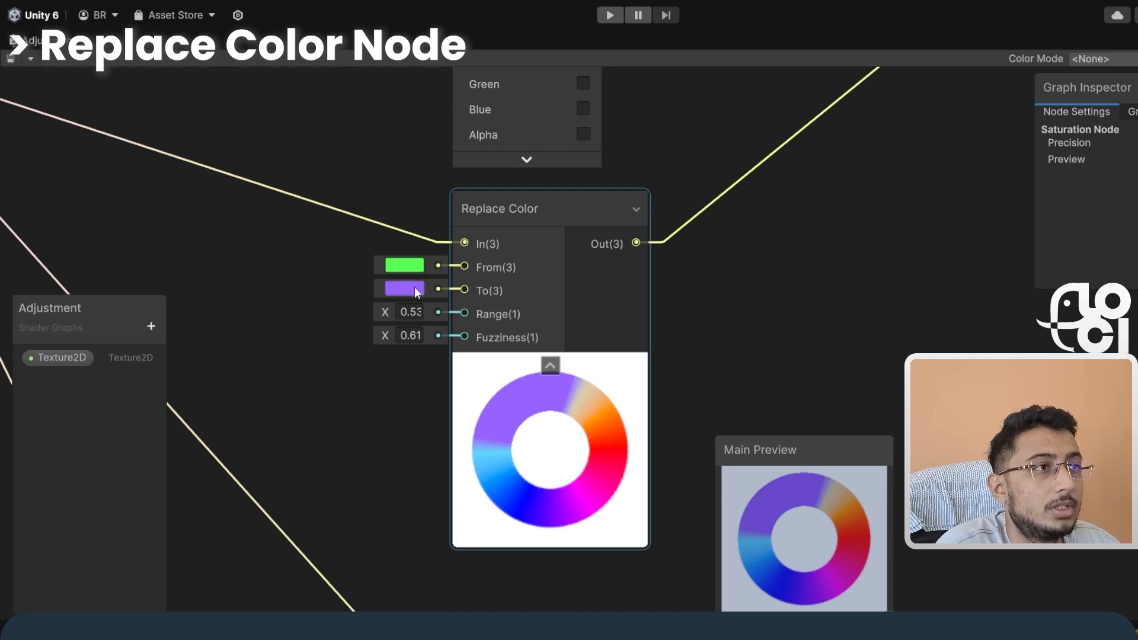
Switch to Unity, lower the Replace Color node's range to about 0.39, and set the Saturation node's saturation to 0.
left_click_drag(385, 312, 329, 331)
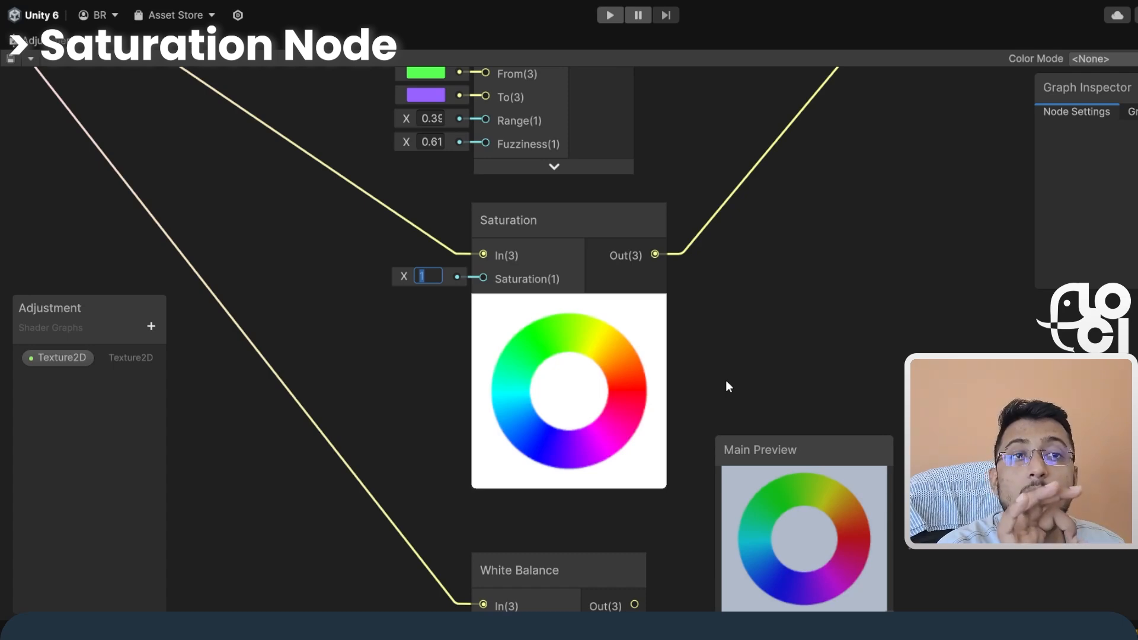
mouse_move(403, 277)
left_mouse_down()
mouse_move(417, 331)
mouse_move(618, 340)
mouse_move(368, 338)
left_mouse_up()
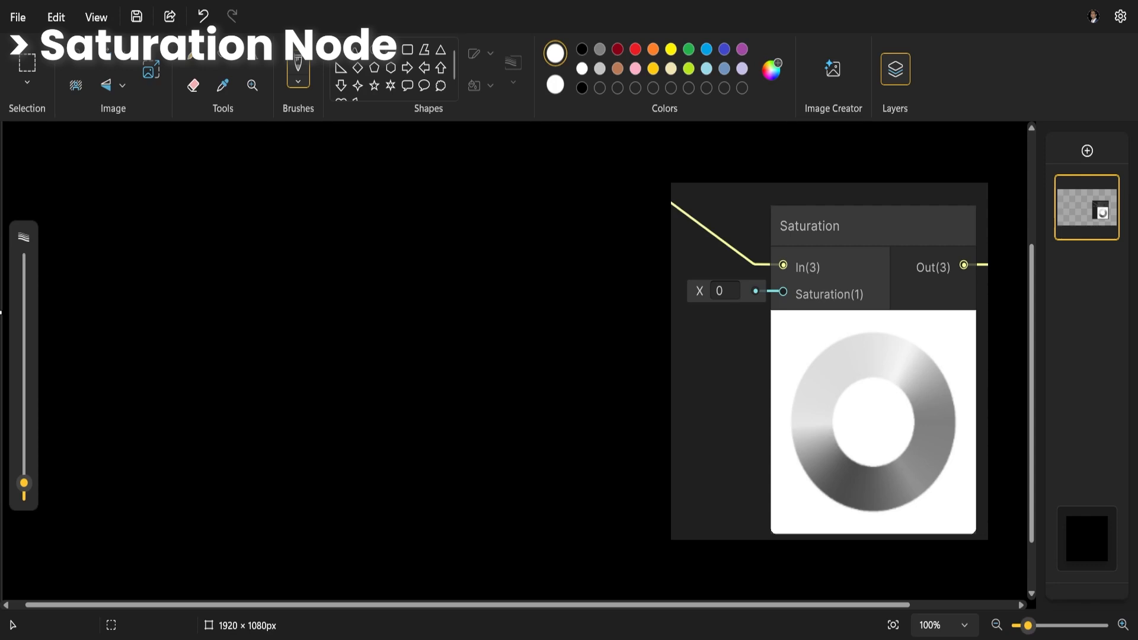
Handwrite the start of the luminance formula, L = 0.2126 · Ri, in white beside the Saturation node image.
left_click_drag(67, 295, 85, 325)
left_click_drag(109, 316, 122, 313)
left_click_drag(111, 323, 140, 310)
mouse_move(171, 299)
left_mouse_down()
mouse_move(178, 320)
mouse_move(202, 317)
left_mouse_up()
left_click_drag(204, 293, 214, 314)
left_click_drag(236, 279, 255, 317)
Extend the luminance formula with the handwritten green and blue terms + 0.7152 · Gi + 0.0722 Bi.
mouse_move(264, 309)
left_mouse_down()
mouse_move(264, 319)
mouse_move(320, 296)
left_mouse_up()
mouse_move(337, 287)
left_mouse_down()
mouse_move(358, 305)
mouse_move(397, 299)
left_mouse_up()
mouse_move(422, 285)
left_mouse_down()
mouse_move(441, 305)
mouse_move(468, 293)
left_mouse_up()
left_click_drag(474, 288, 488, 299)
left_click_drag(500, 291, 511, 299)
left_click_drag(515, 288, 522, 301)
left_click_drag(531, 284, 547, 300)
left_click_drag(554, 288, 570, 302)
left_click_drag(578, 278, 600, 309)
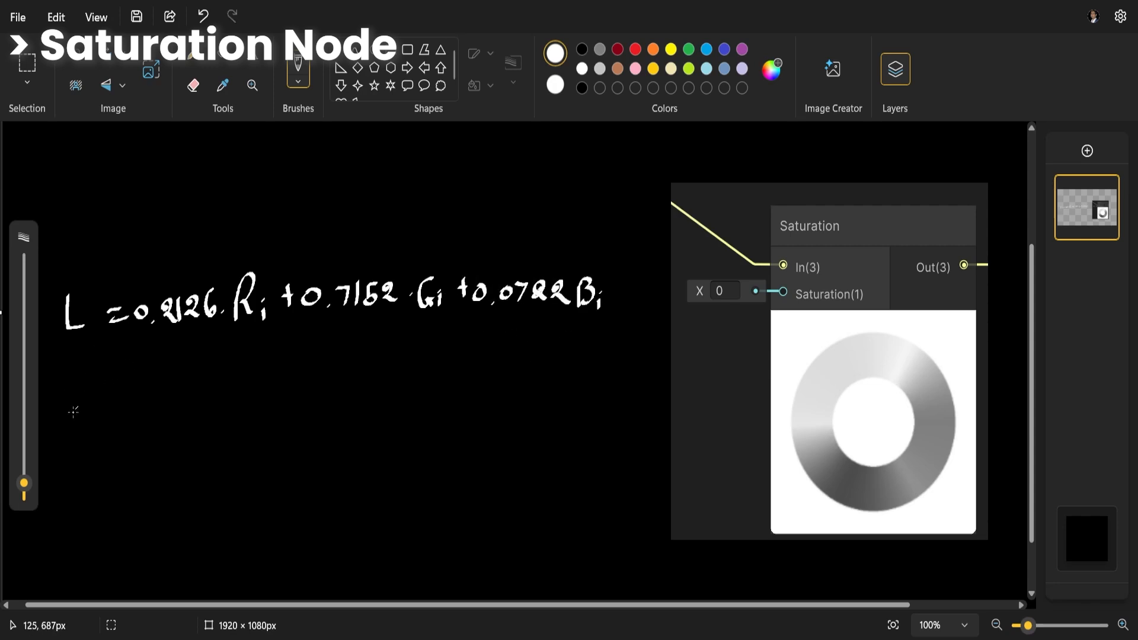
Handwrite the output color formula Co = L + (Cin − L) below the luminance formula.
mouse_move(90, 384)
left_mouse_down()
mouse_move(101, 426)
mouse_move(133, 395)
mouse_move(141, 404)
mouse_move(102, 423)
left_mouse_up()
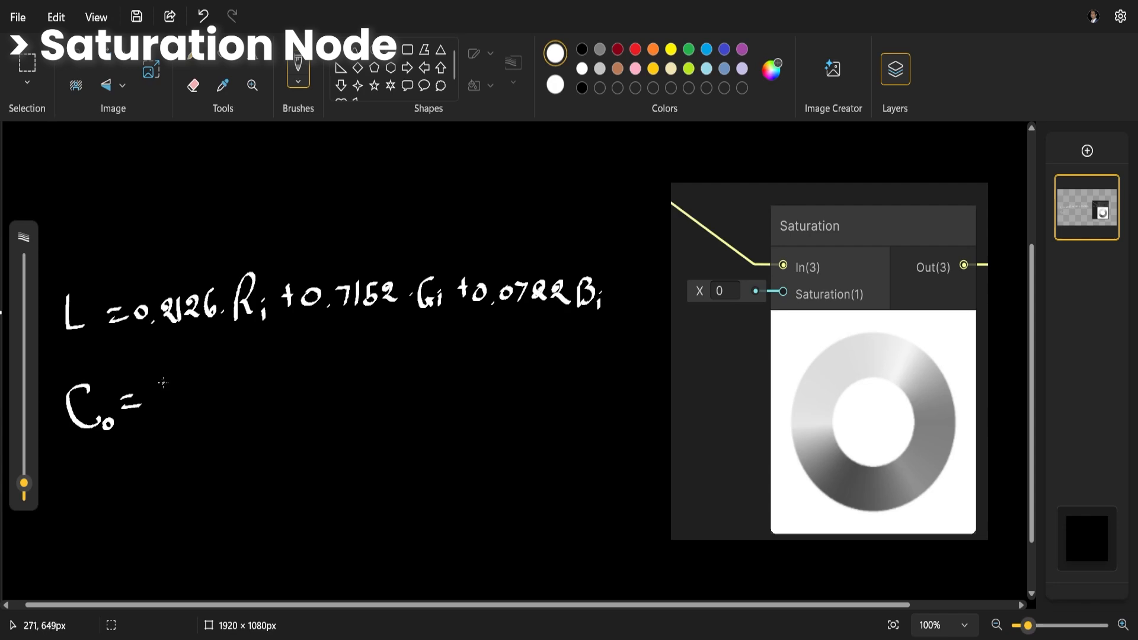
mouse_move(166, 384)
left_mouse_down()
mouse_move(179, 421)
mouse_move(240, 392)
mouse_move(236, 406)
left_mouse_up()
left_click_drag(283, 352, 272, 423)
mouse_move(298, 374)
left_mouse_down()
mouse_move(303, 410)
mouse_move(314, 392)
mouse_move(328, 405)
mouse_move(377, 380)
mouse_move(394, 408)
left_mouse_up()
mouse_move(397, 344)
left_mouse_down()
mouse_move(410, 397)
mouse_move(396, 411)
left_mouse_up()
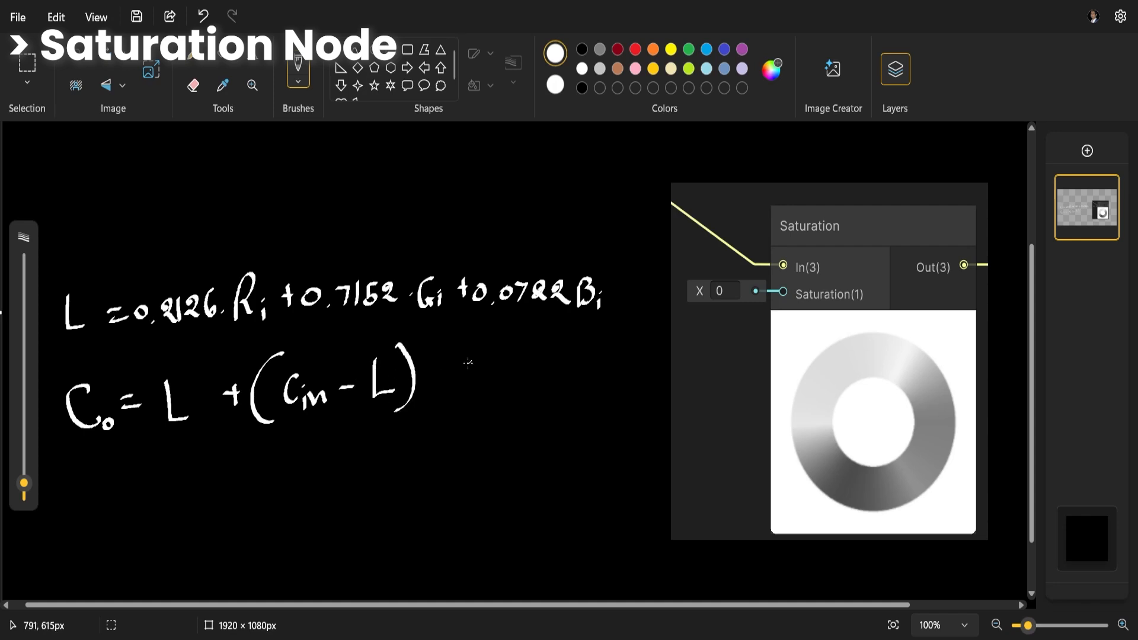
Append the factor · S to the output color formula and underline the X input value on the Saturation node image.
left_click(437, 379)
left_click_drag(479, 355, 470, 408)
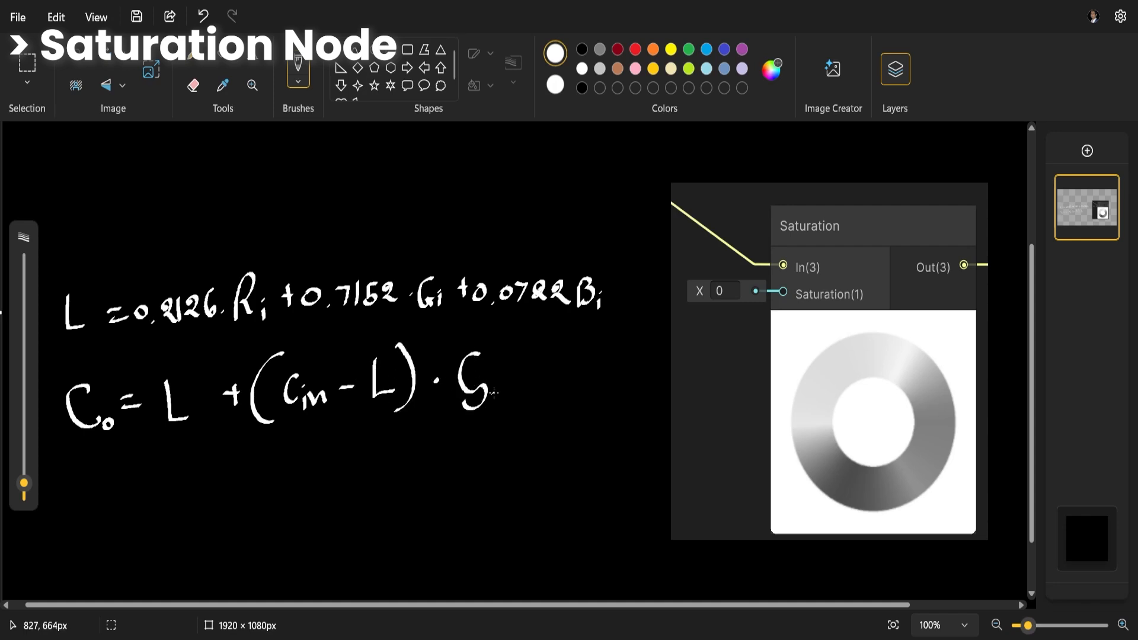
left_click_drag(702, 306, 740, 312)
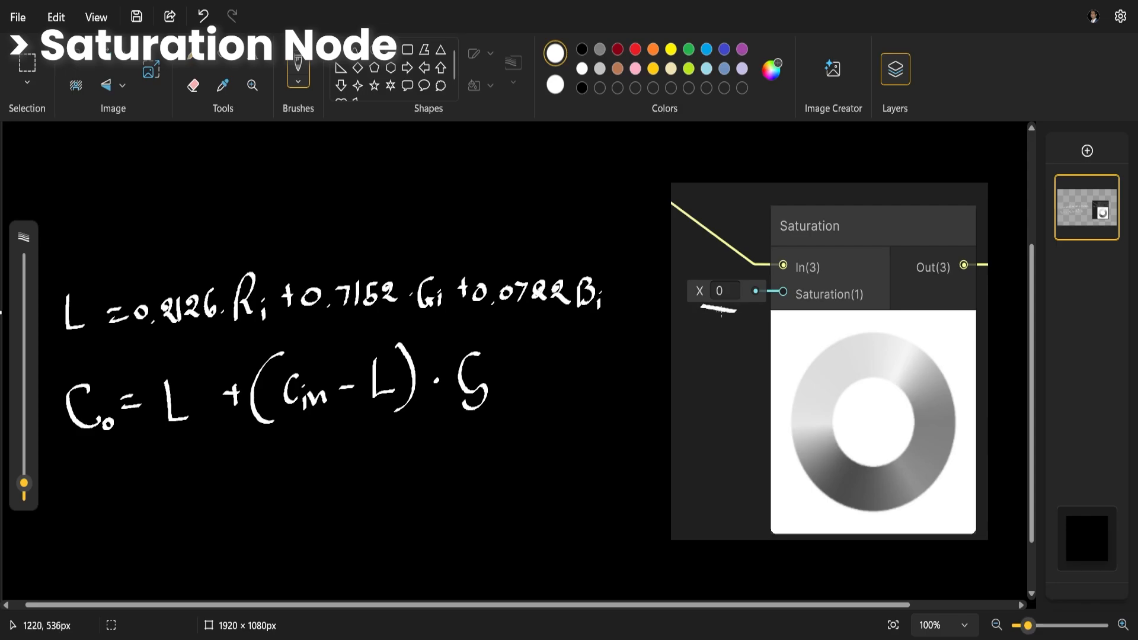